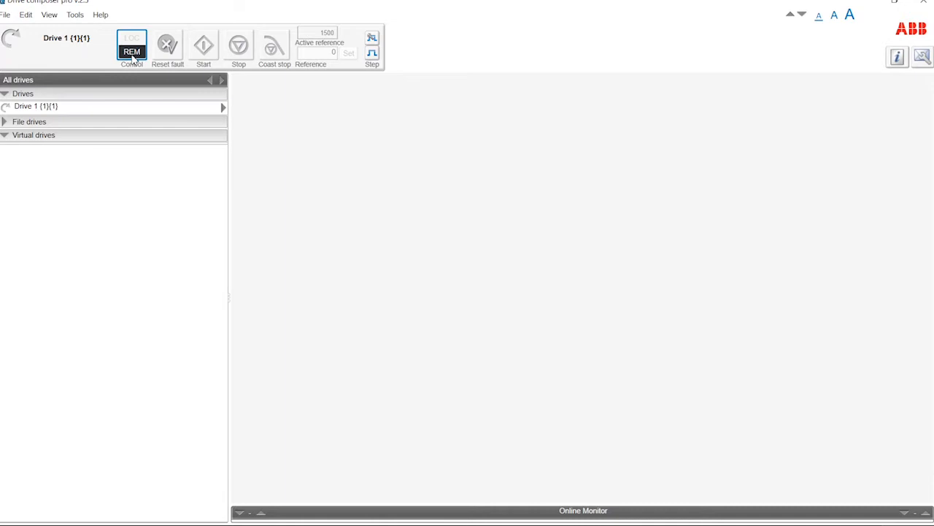
Take local control of Drive 1 and start the motor.
left_click(131, 55)
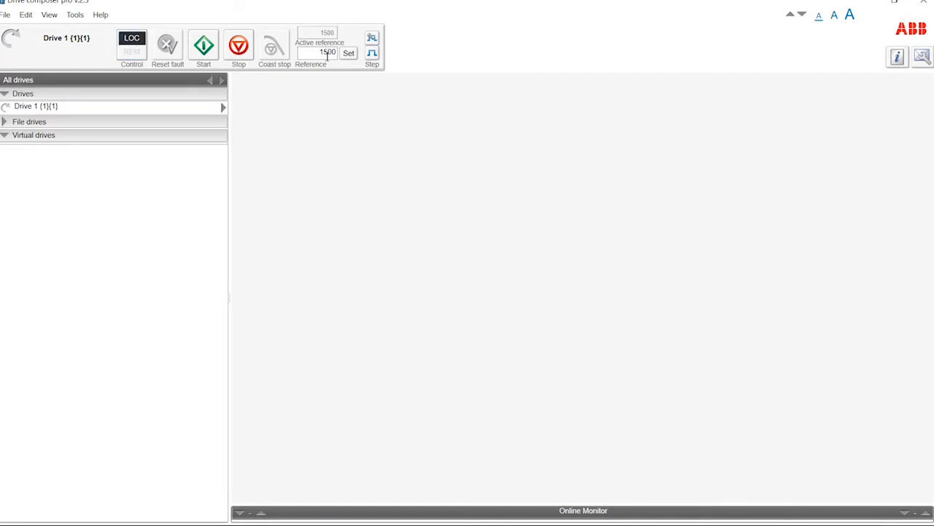
left_click(208, 53)
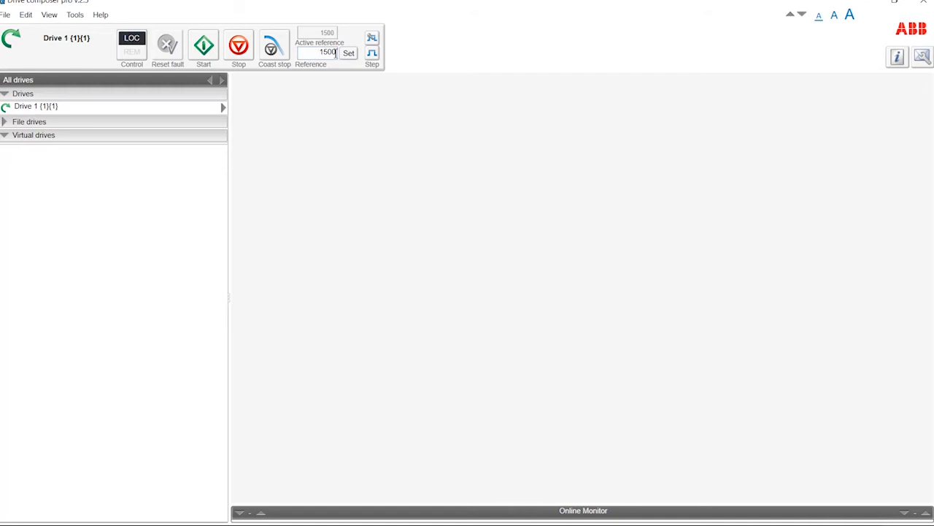
Set Drive 1's speed reference to 678 rpm and return the drive to remote control.
left_click(315, 54)
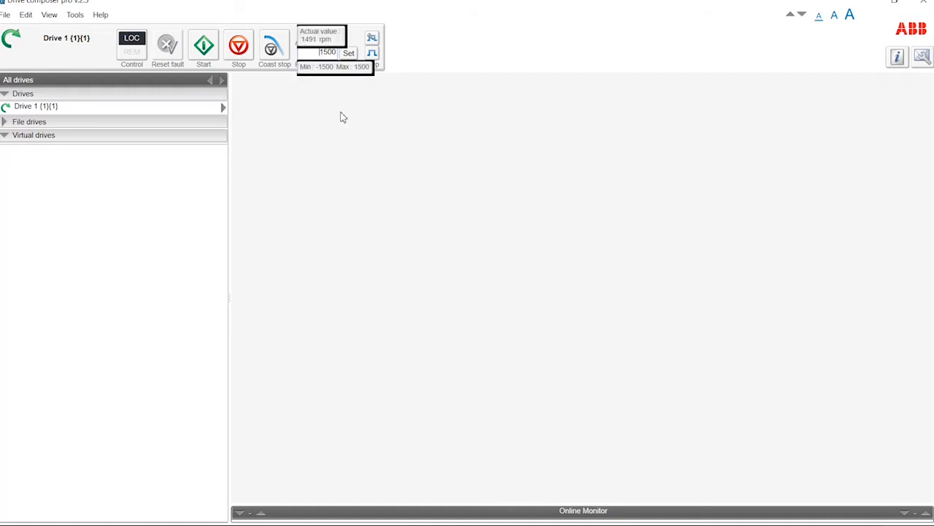
double_click(320, 53)
type("678")
left_click(352, 58)
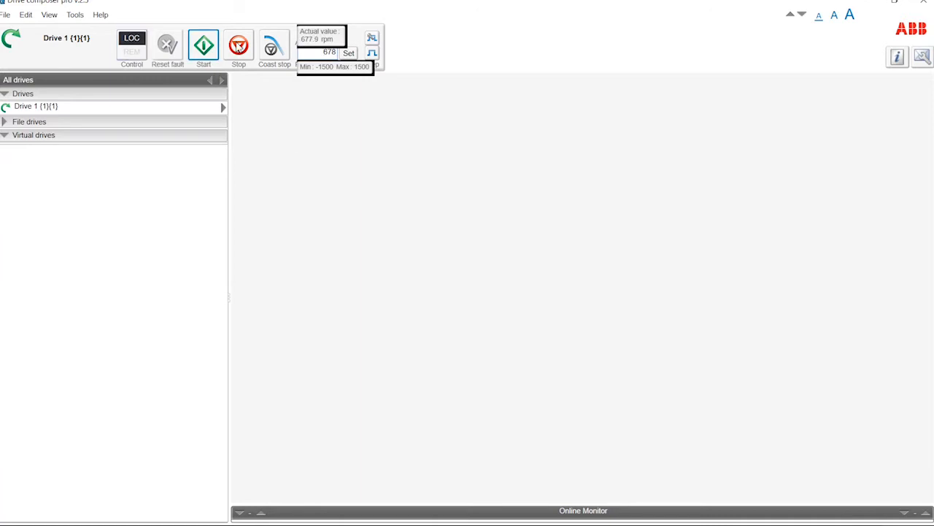
left_click(132, 55)
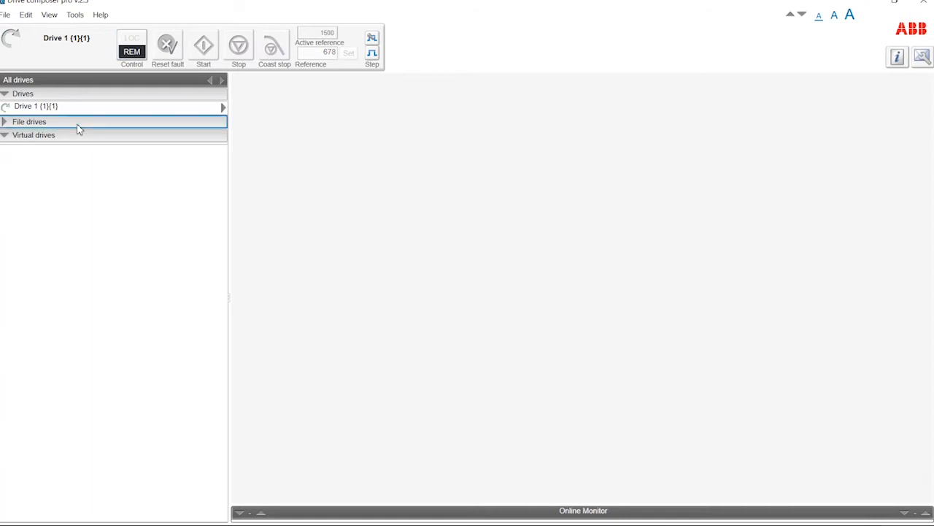
Open Drive 1's parameters and filter them by the keyword "stop".
left_click(98, 111)
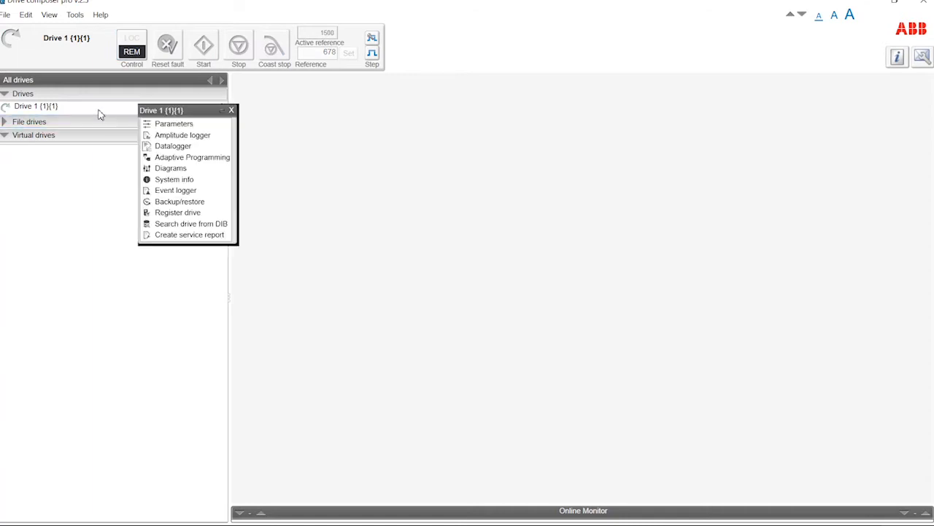
left_click(171, 126)
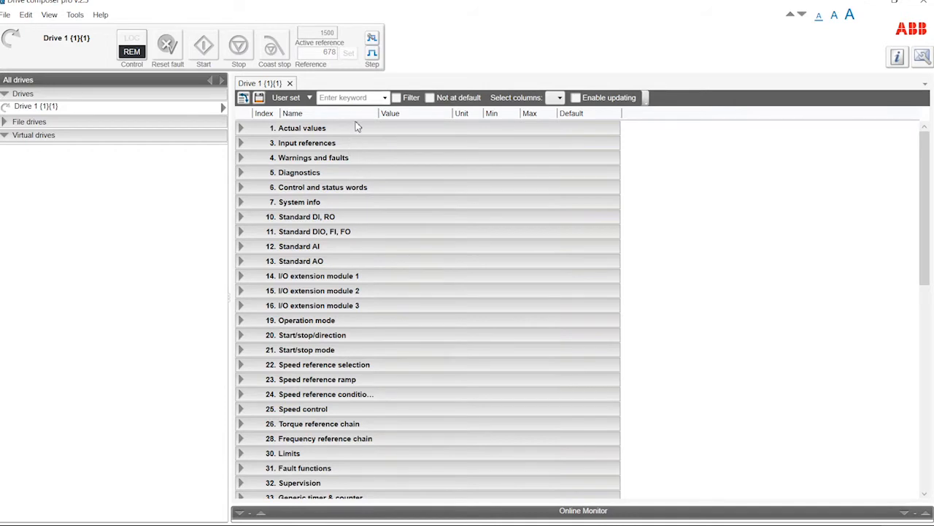
left_click(348, 98)
type("stop")
left_click(396, 98)
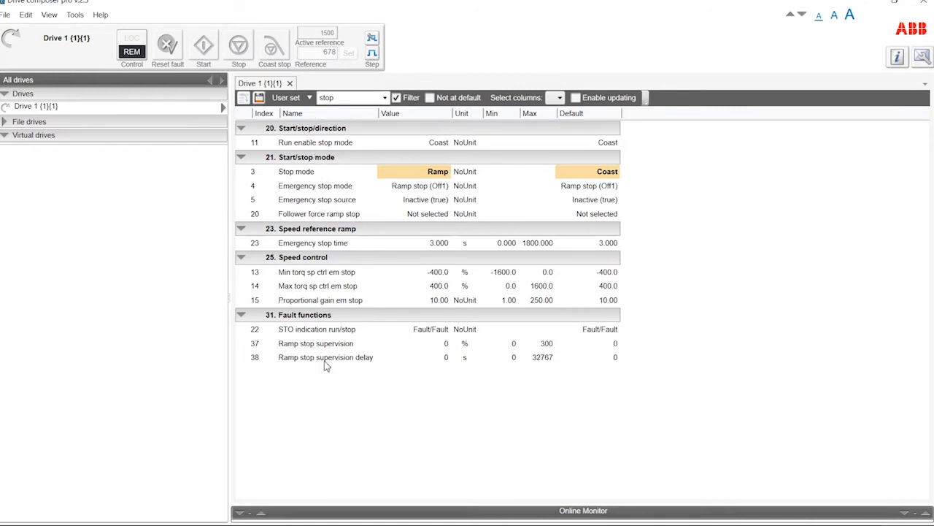
Change the Stop mode parameter in group 21 to Coast and set it back to Ramp.
left_click(307, 175)
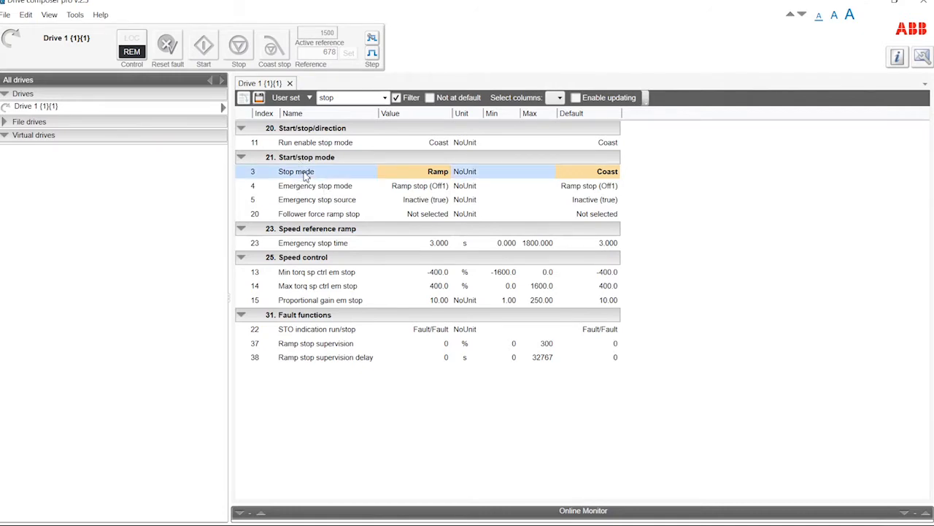
left_click(422, 175)
left_click(421, 175)
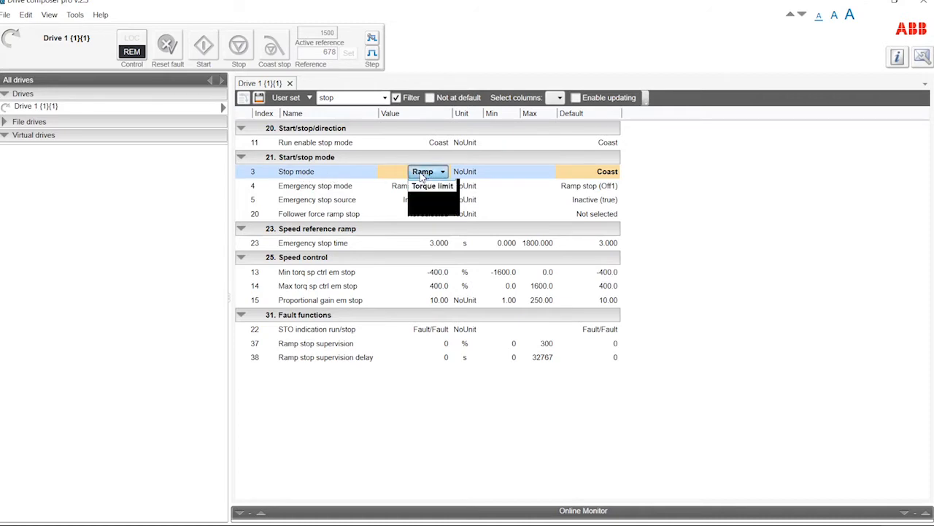
left_click(421, 186)
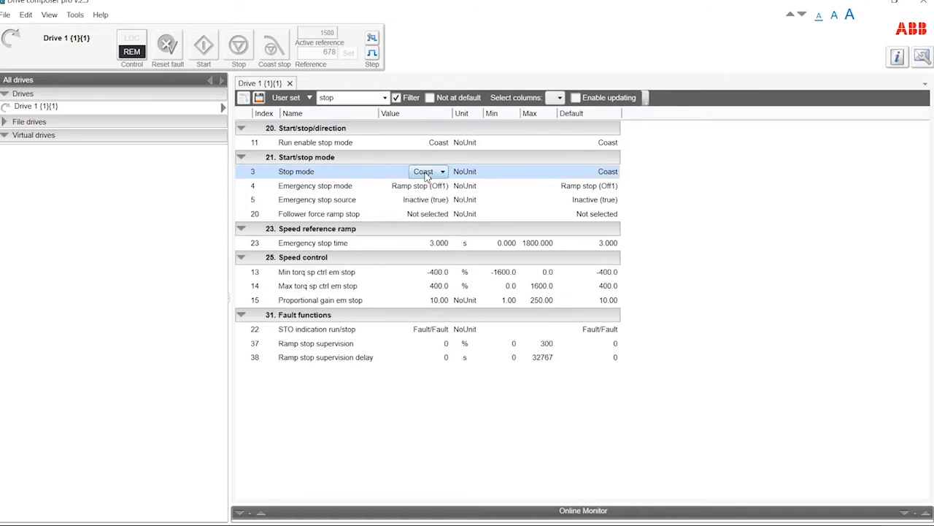
left_click(421, 174)
left_click(422, 196)
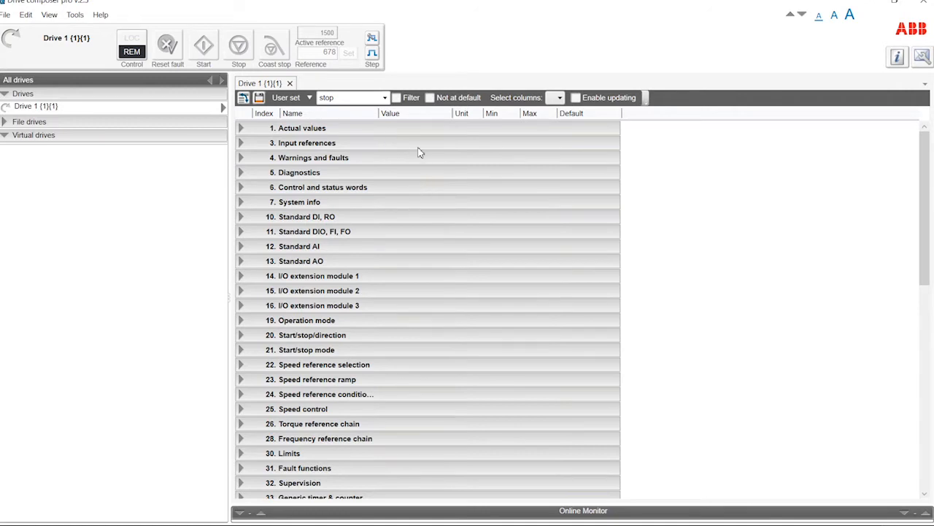
List only the parameters that are not at default, review their values, and restore the full parameter list.
left_click(430, 97)
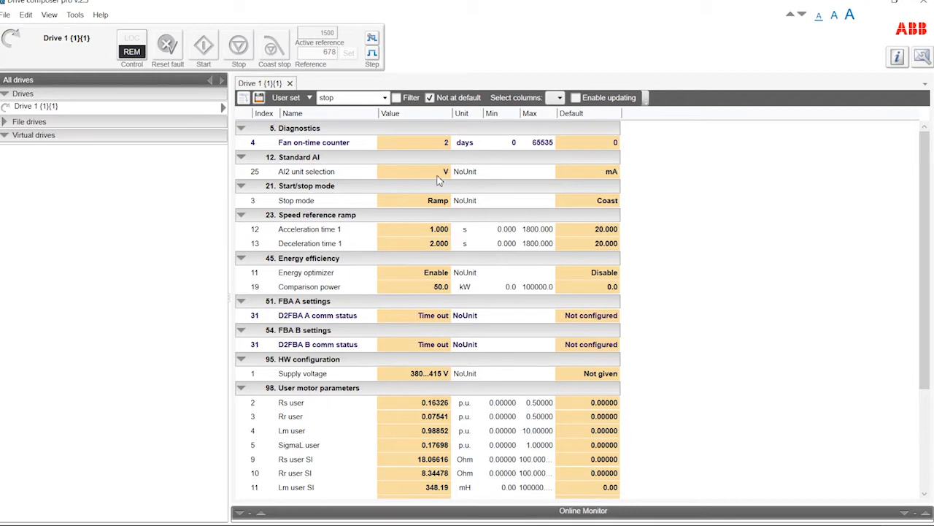
scroll(427, 376, "down", 3)
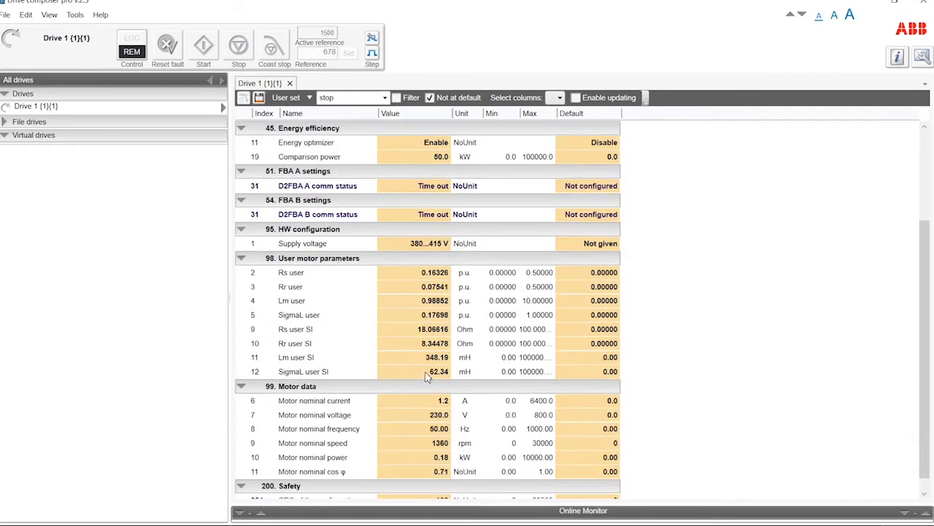
scroll(394, 292, "up", 3)
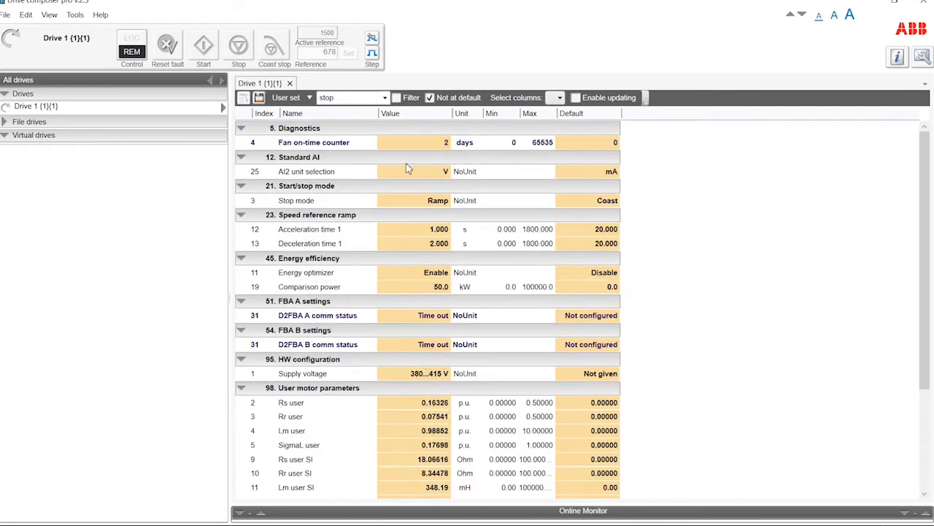
left_click(431, 99)
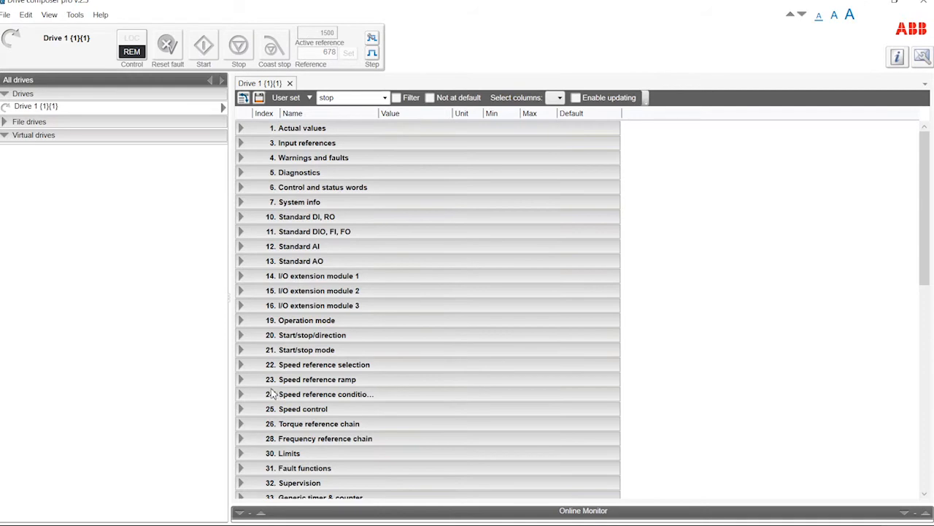
Expand group 21 Start/stop mode, open the parameter help for Start mode, and collapse the group again.
scroll(271, 394, "down", 1)
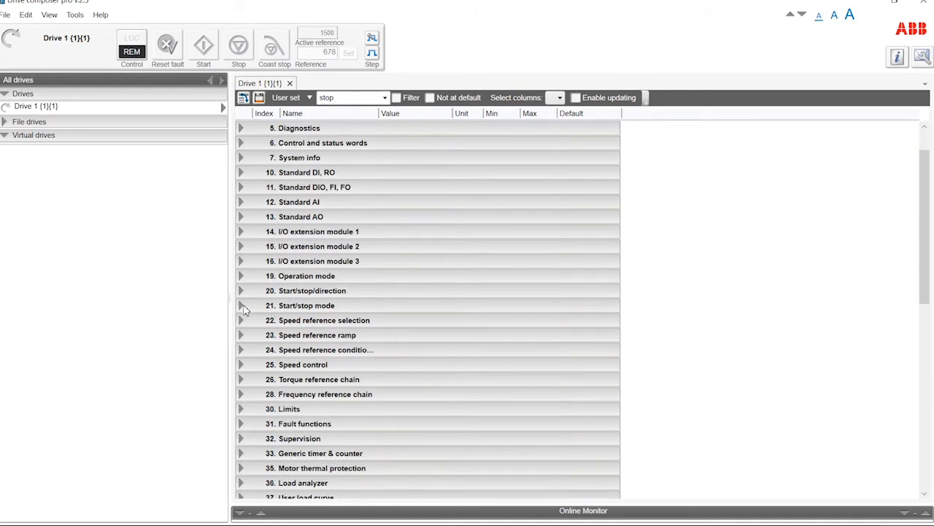
left_click(242, 306)
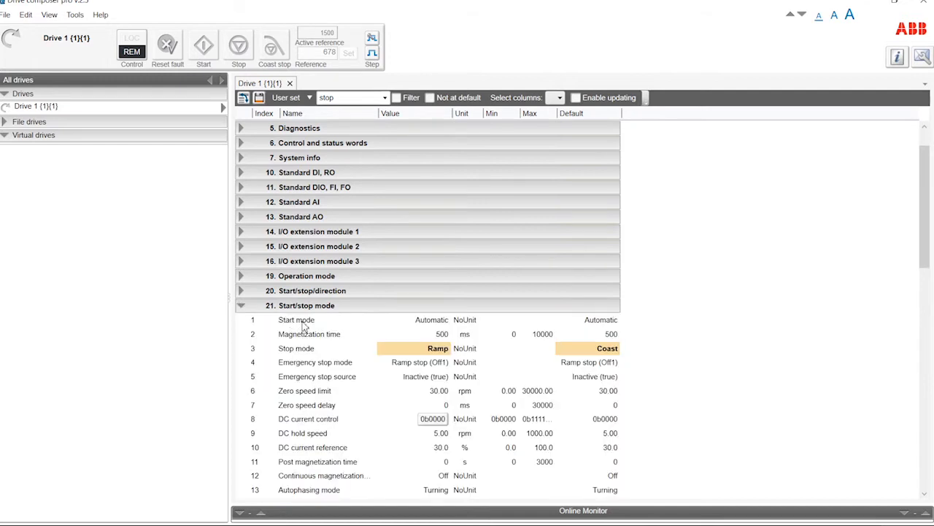
left_click(303, 325)
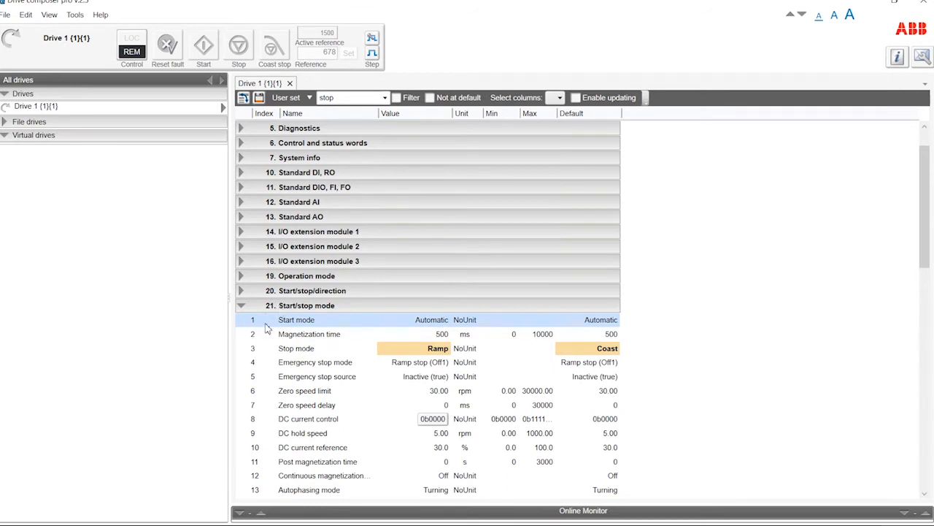
right_click(305, 323)
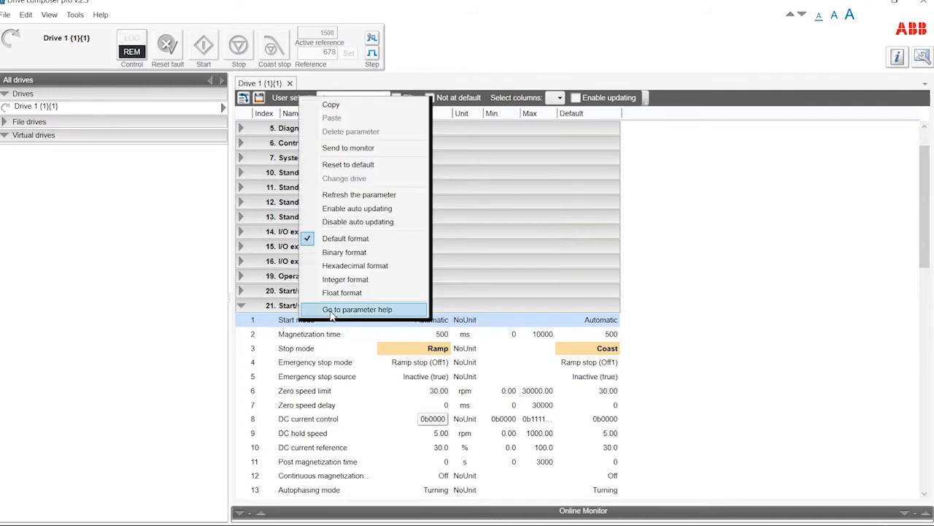
left_click(336, 308)
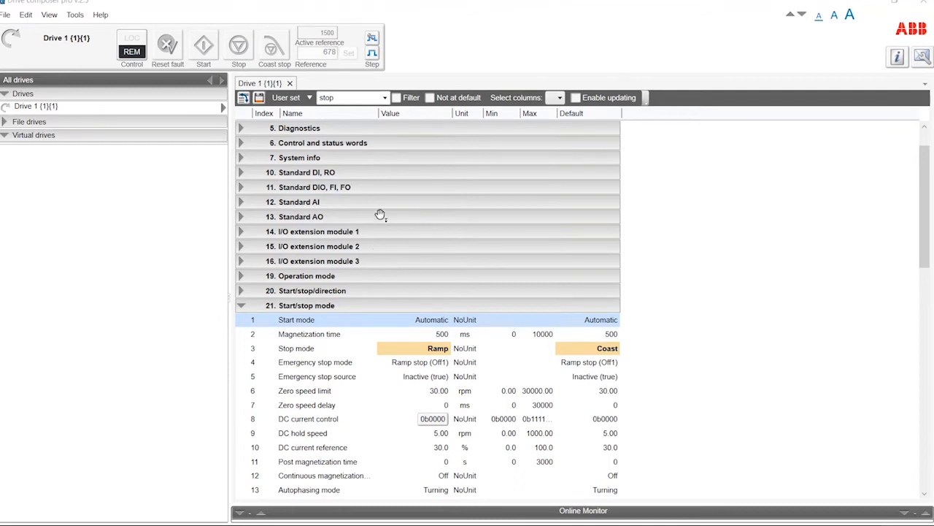
left_click(243, 306)
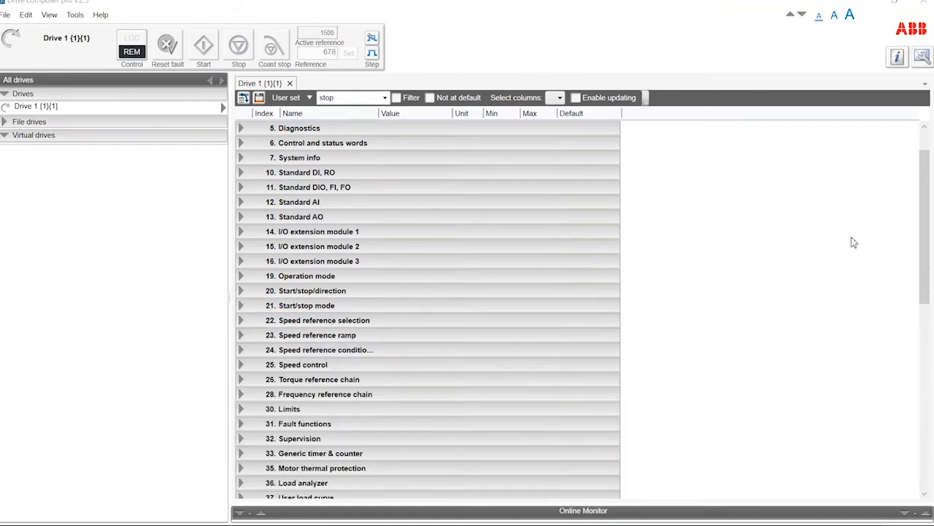
Open the program's information help and close Drive 1's parameter view.
left_click(898, 59)
left_click(290, 83)
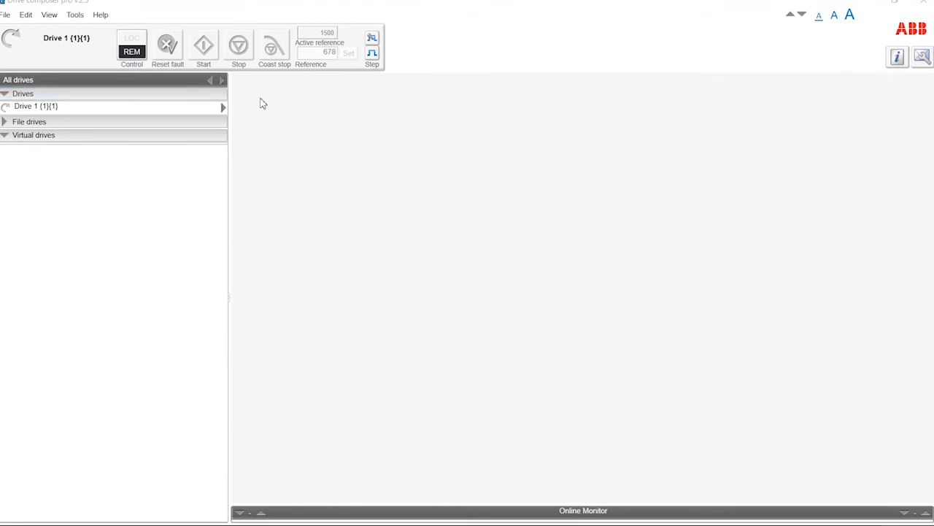
Open Drive 1's system info and try to rename the drive as "Drive a".
left_click(165, 109)
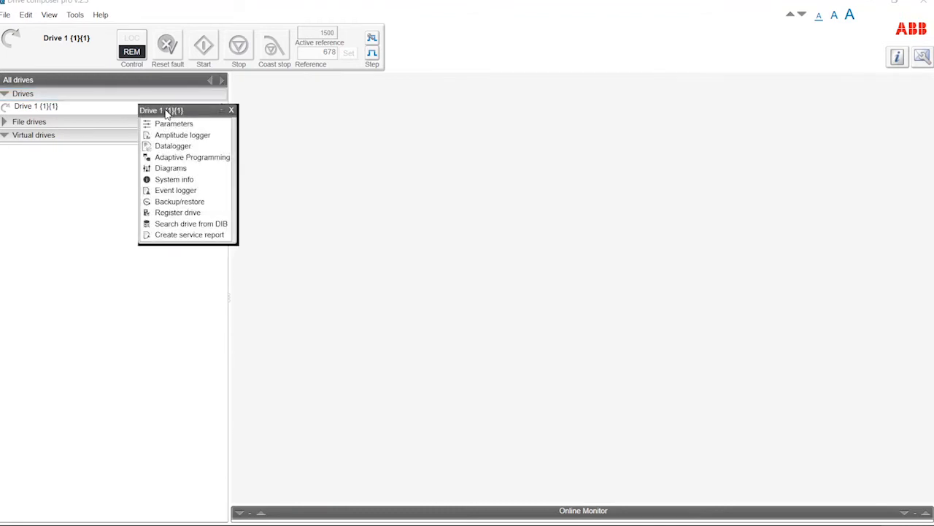
left_click(175, 180)
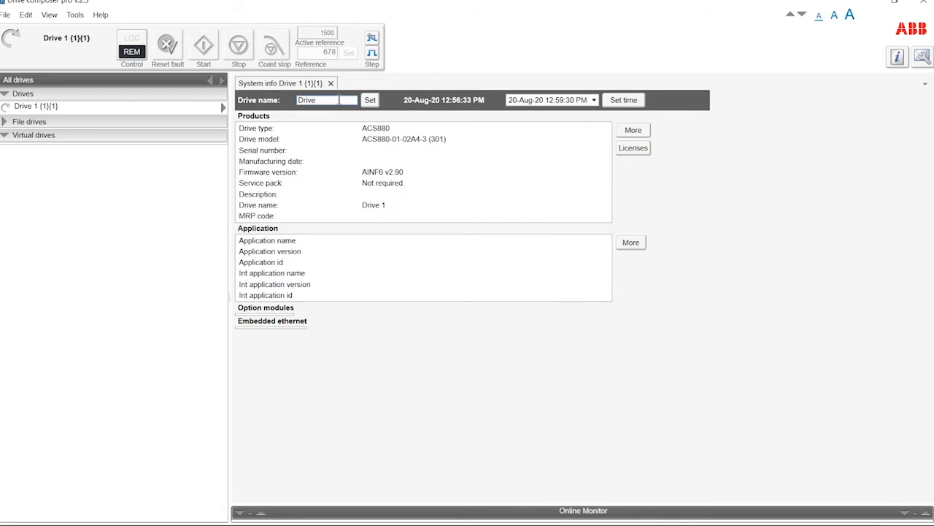
left_click(368, 100)
View the calendar for setting the drive's date and time, and close the system info.
left_click(594, 101)
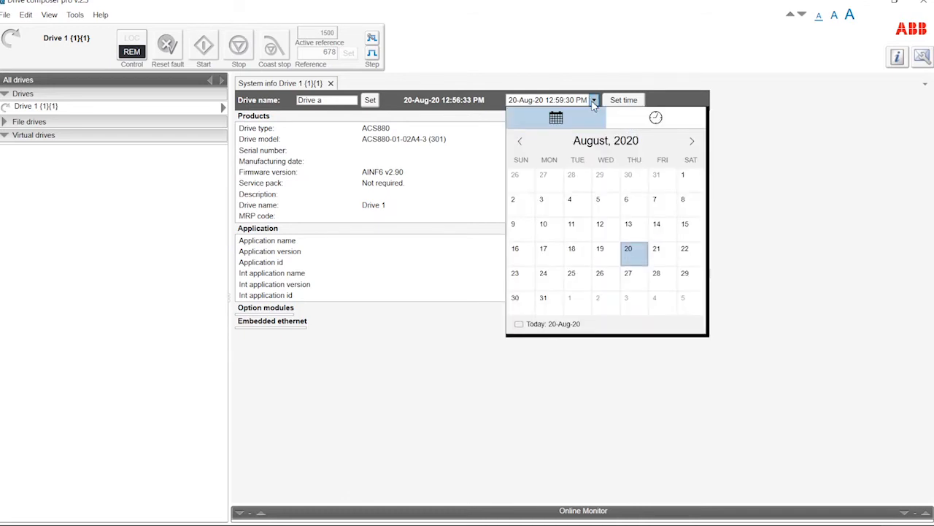
left_click(592, 100)
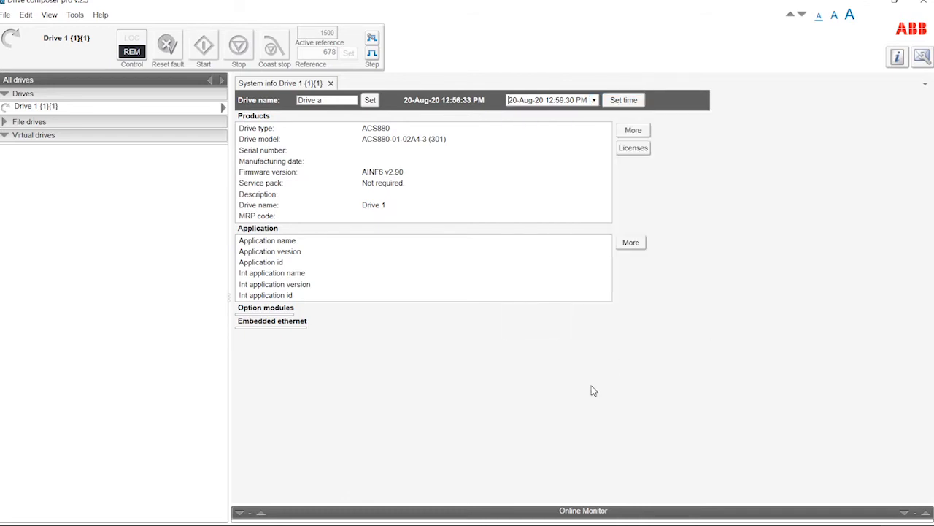
left_click(330, 84)
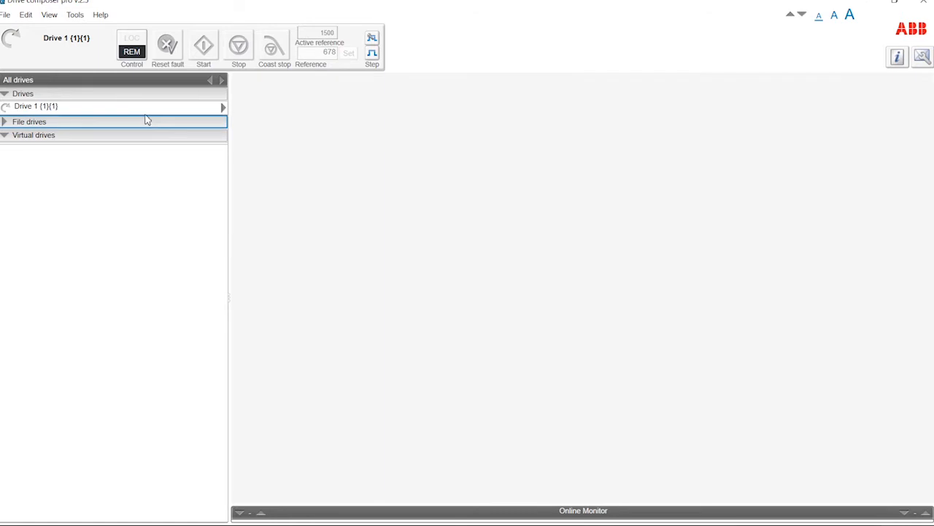
Open the event logger of Drive 1.
mouse_move(146, 112)
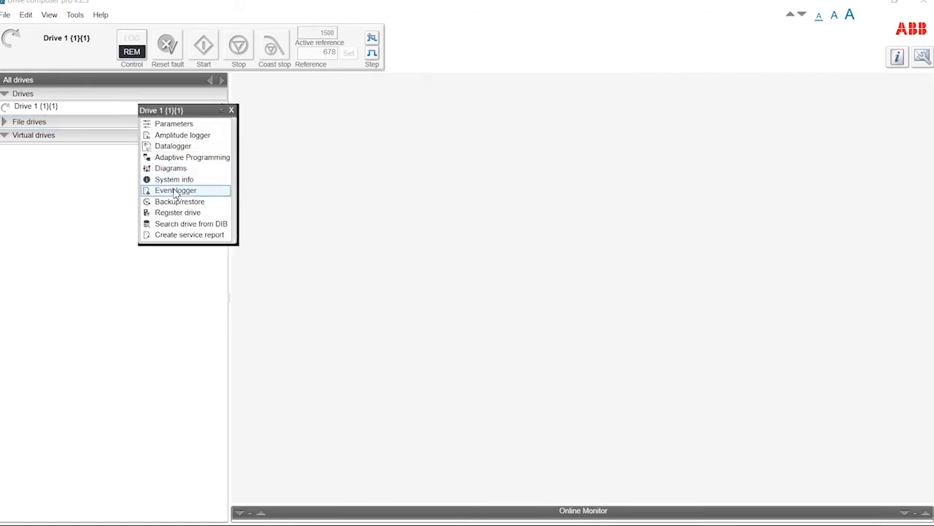
left_click(175, 191)
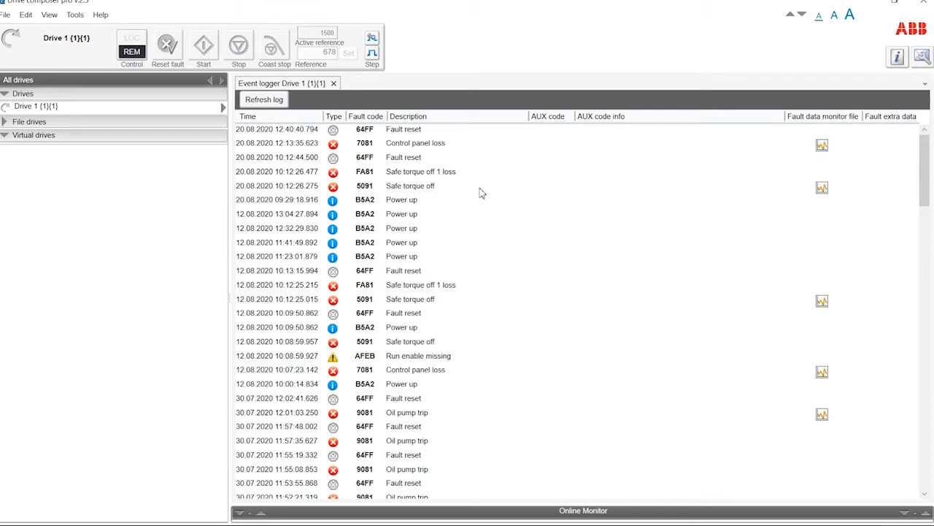
Find the A581 Fan warning with AUX code 00000201 in the event log and open the information help.
scroll(482, 193, "down", 8)
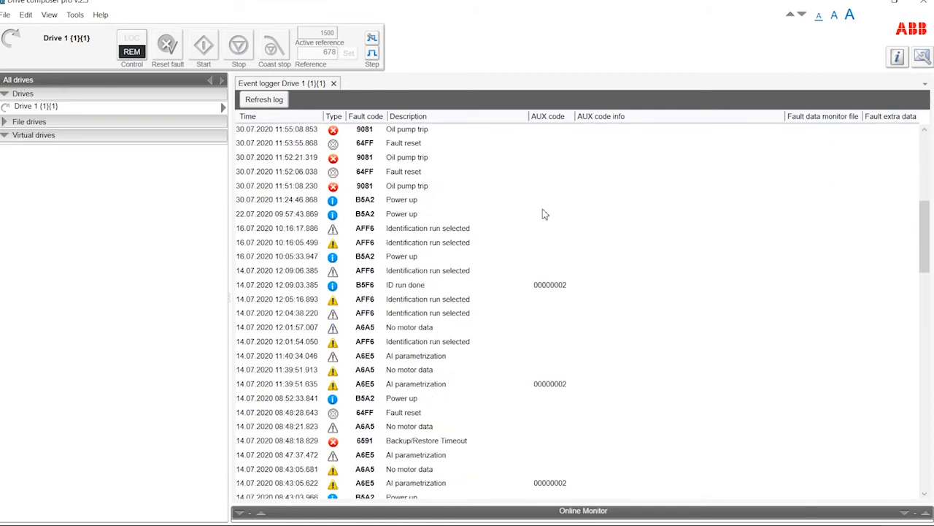
scroll(544, 214, "down", 20)
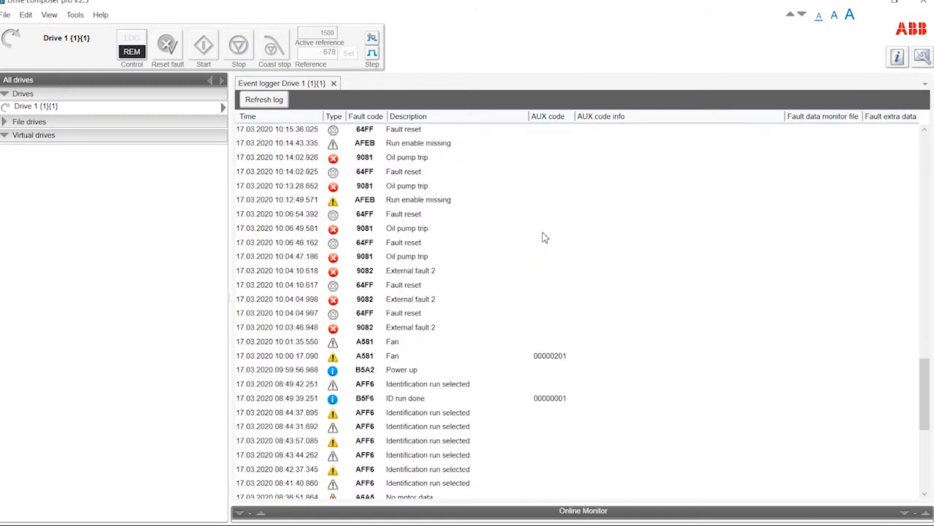
scroll(544, 238, "down", 7)
scroll(543, 237, "up", 4)
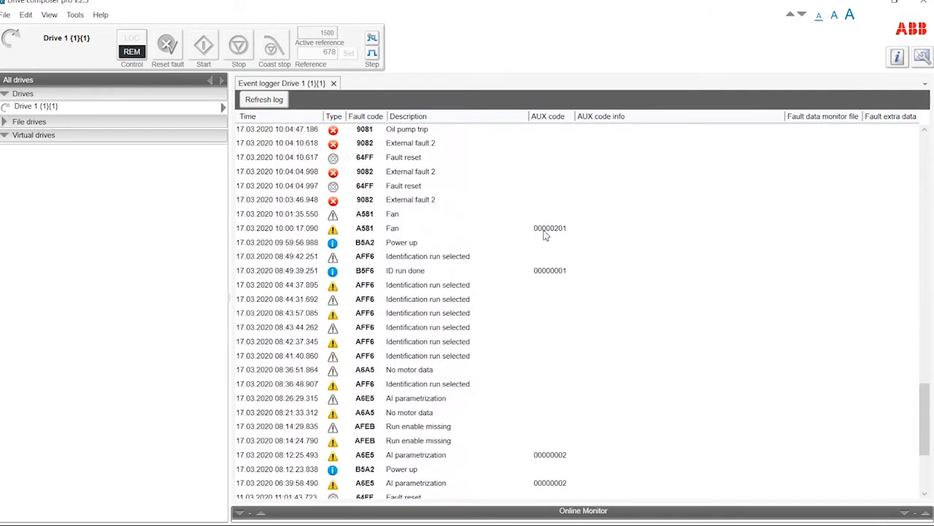
left_click(286, 232)
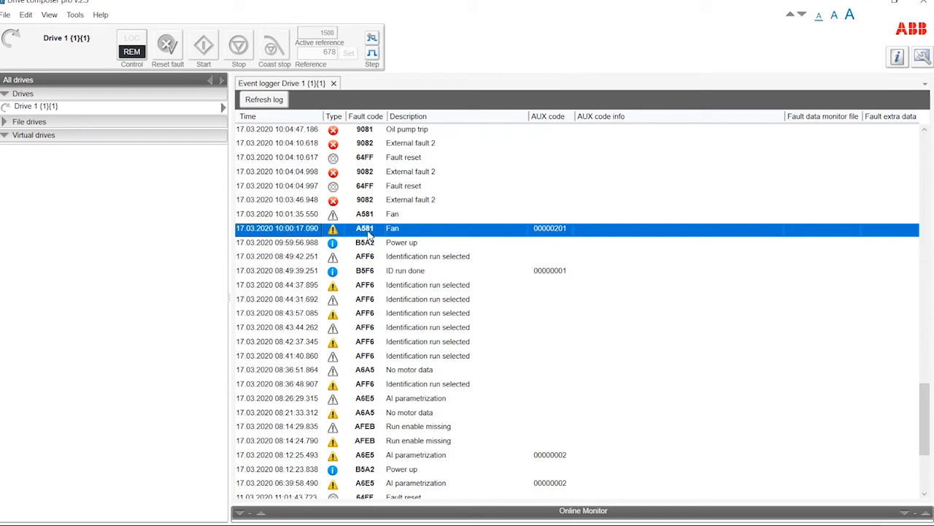
left_click(898, 58)
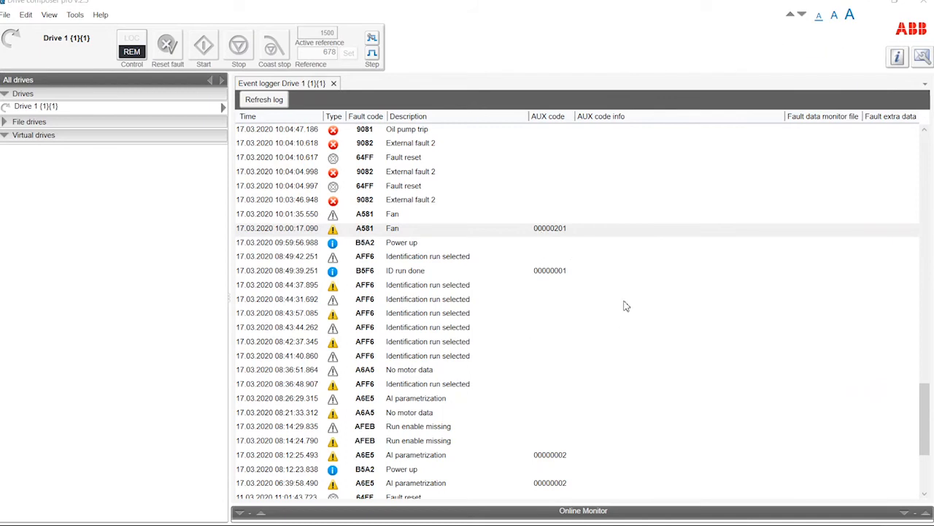
Upload the fault data monitor file of the 5091 Safe torque off fault from 12.08.2020 10:12:25.015 and expand the monitor.
scroll(622, 303, "up", 9)
scroll(615, 288, "up", 15)
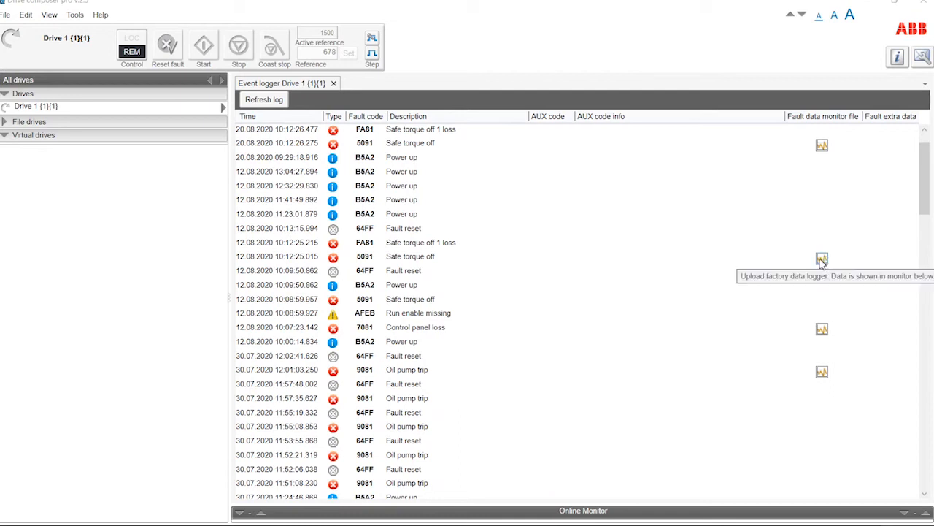
left_click(821, 259)
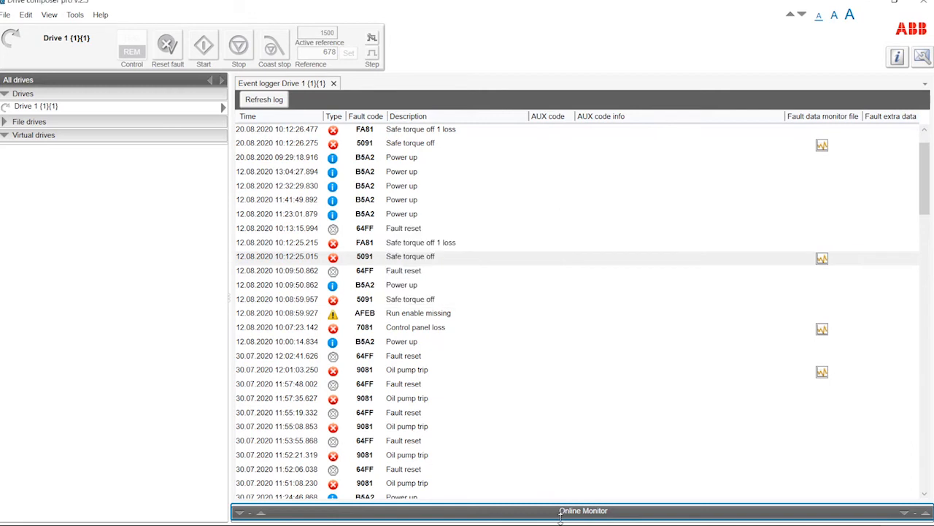
left_click(900, 513)
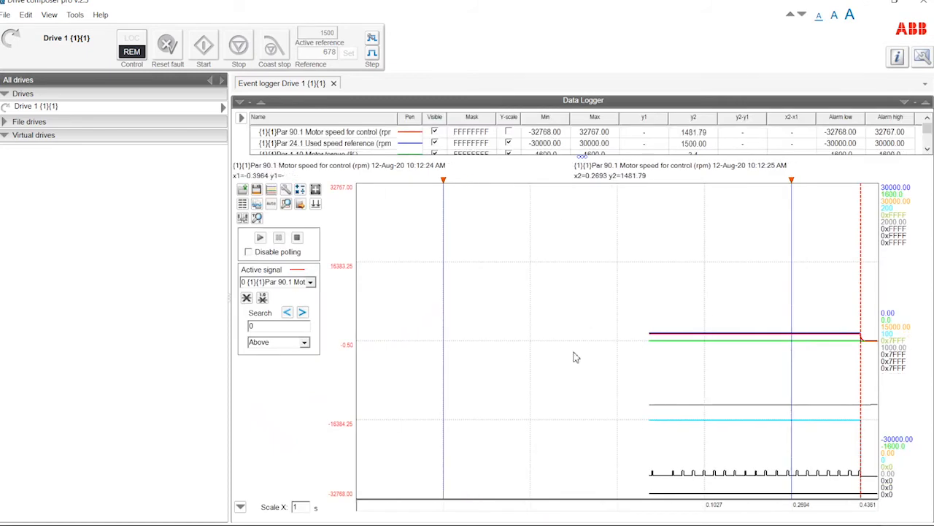
Enlarge the Data Logger's signal table to review the logged signals, and close the data and event logger views.
left_click_drag(549, 156, 549, 208)
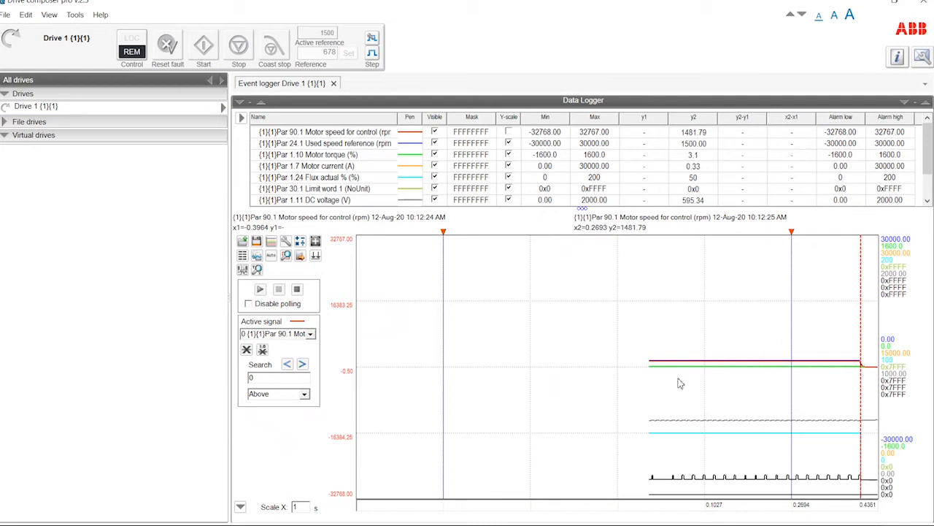
left_click(905, 104)
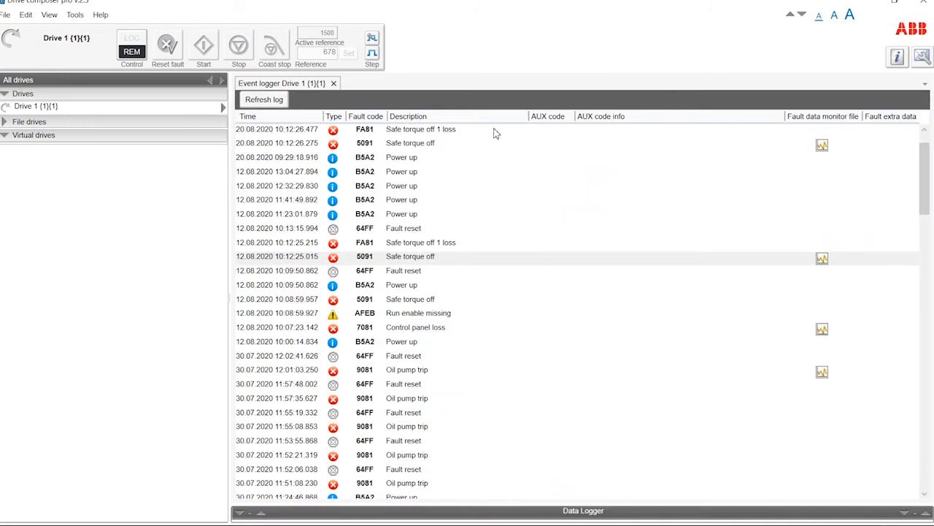
left_click(334, 84)
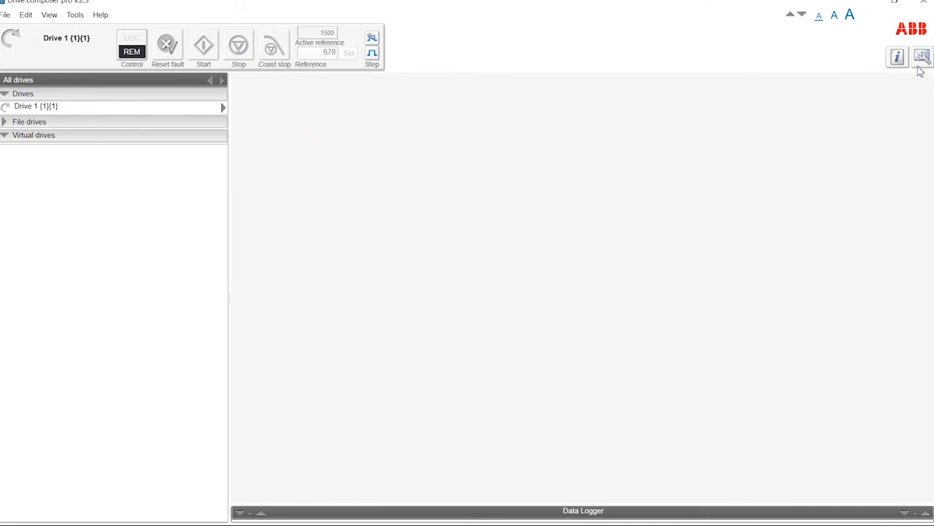
Start the support package function and open the support package test.dcsupport from the Desktop.
left_click(923, 60)
left_click(6, 15)
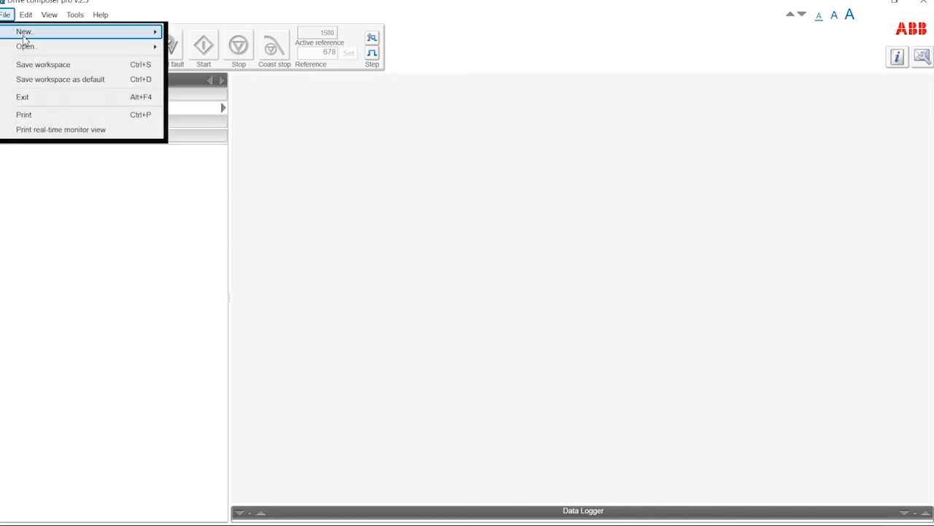
mouse_move(128, 48)
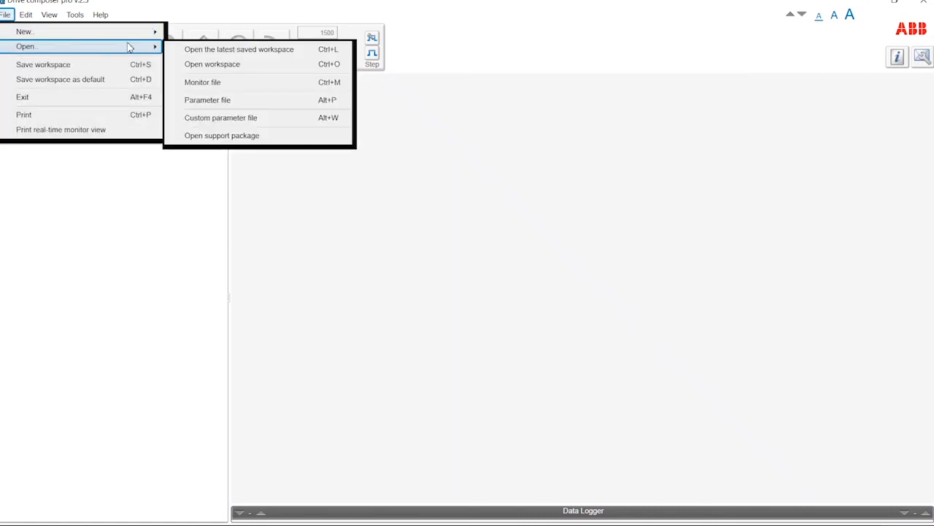
left_click(226, 139)
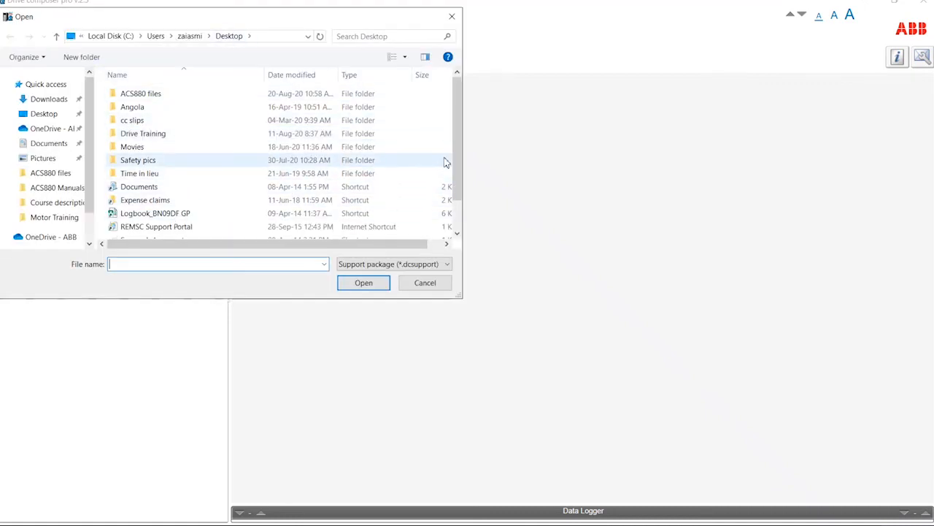
left_click_drag(458, 160, 459, 197)
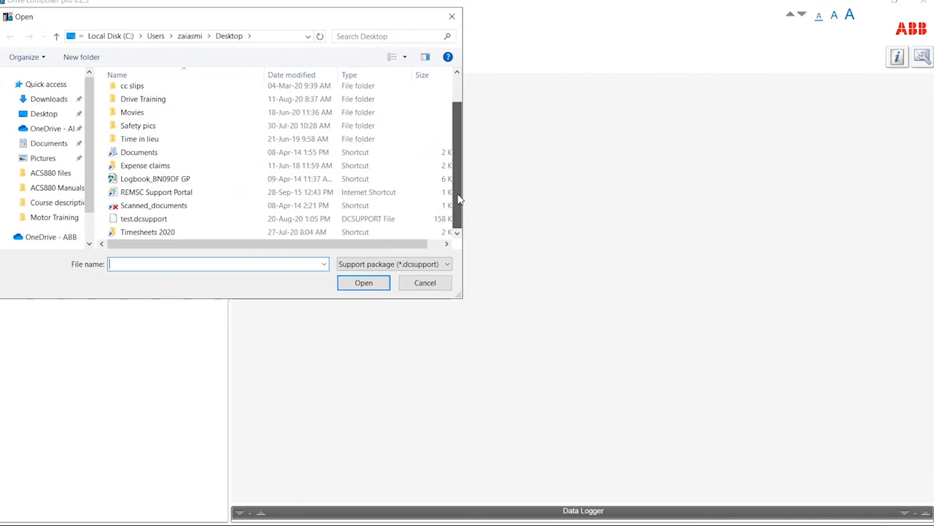
left_click(147, 218)
left_click(362, 284)
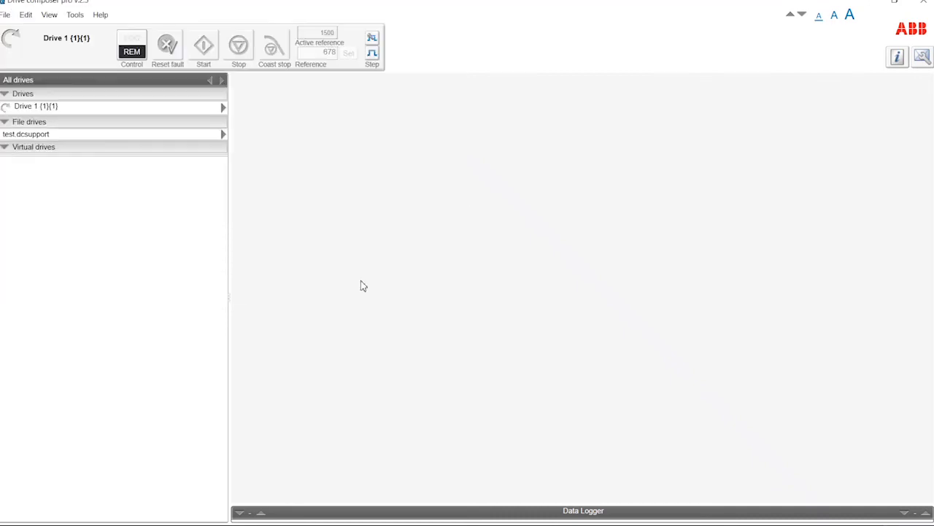
Open the parameters and the event logger of the file drive test.dcsupport.
left_click(41, 139)
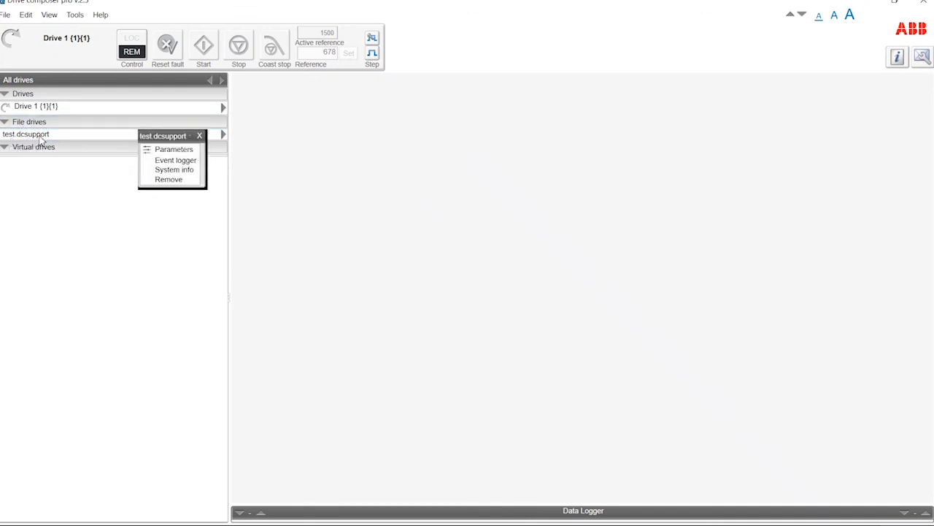
left_click(168, 150)
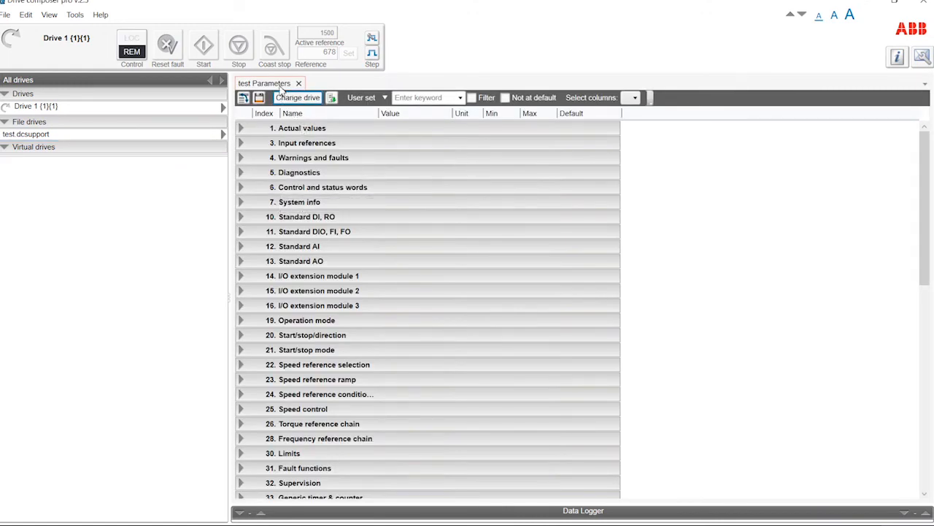
left_click(67, 134)
left_click(169, 161)
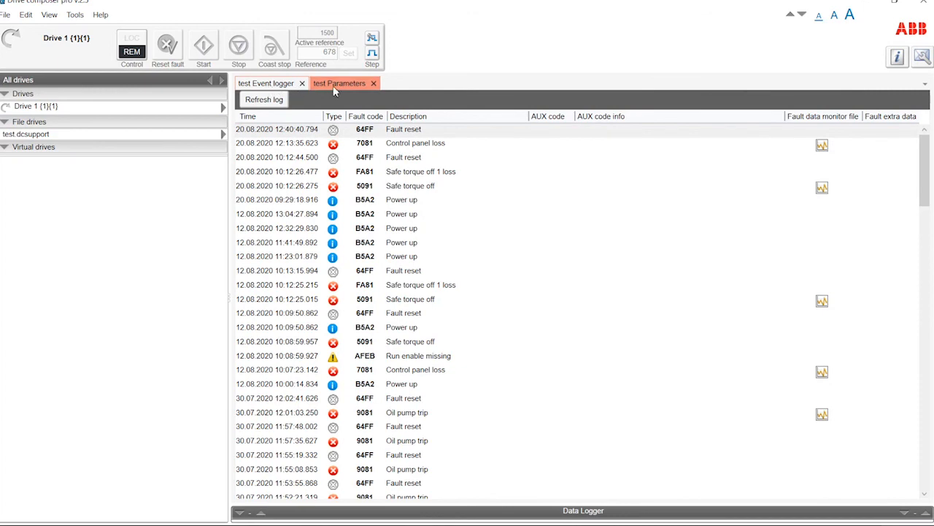
Compare the test package's event logger and parameter views by switching between them, and close both.
left_click(333, 85)
left_click(270, 87)
left_click(333, 85)
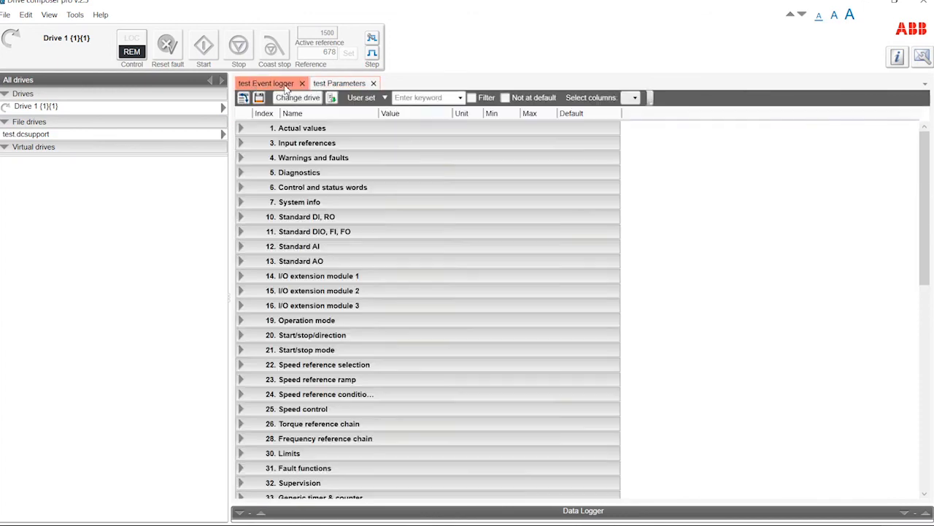
left_click(285, 87)
left_click(333, 86)
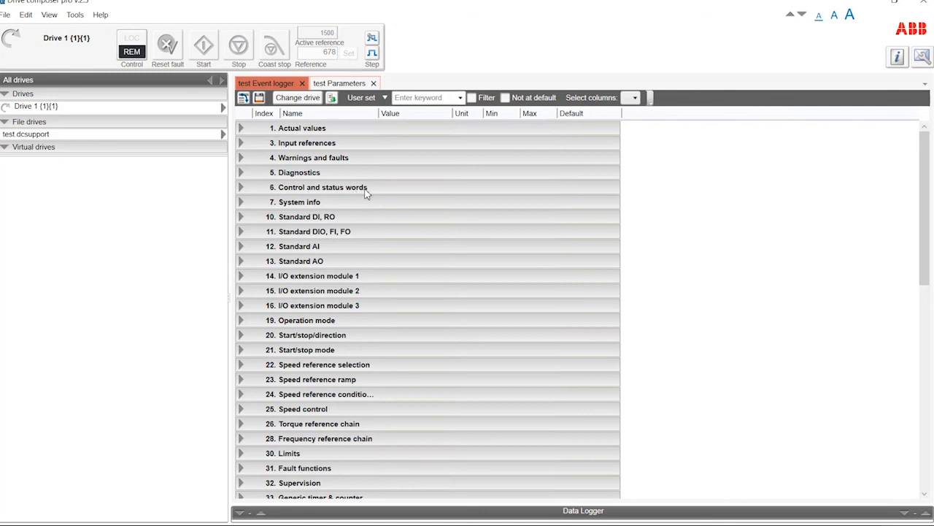
left_click(373, 83)
left_click(302, 84)
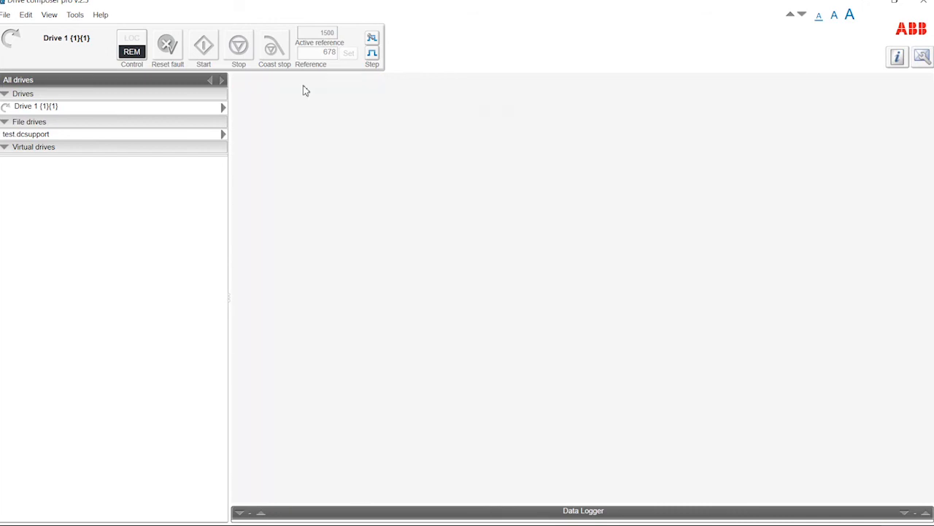